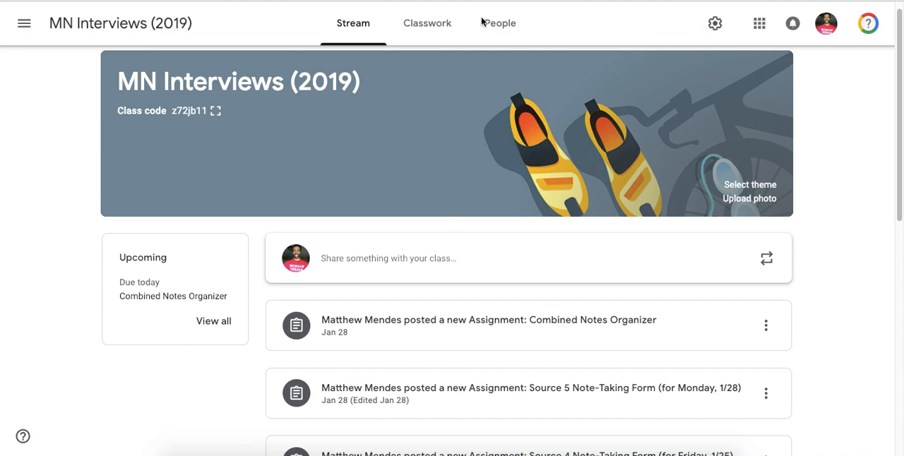
Step: Switch to Classwork and expand the Combined Notes Organizer assignment due today
left_click(428, 23)
scroll(611, 258, "down", 3)
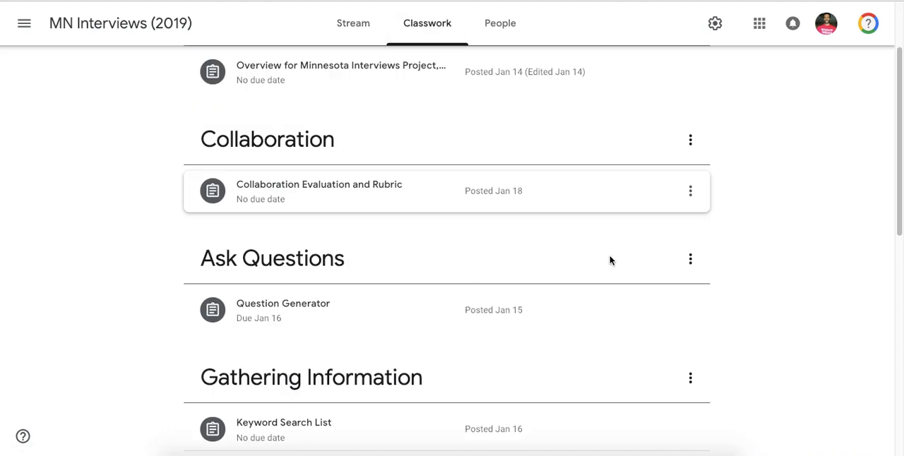
scroll(614, 260, "down", 3)
scroll(617, 260, "down", 2)
scroll(616, 260, "down", 2)
scroll(617, 260, "down", 3)
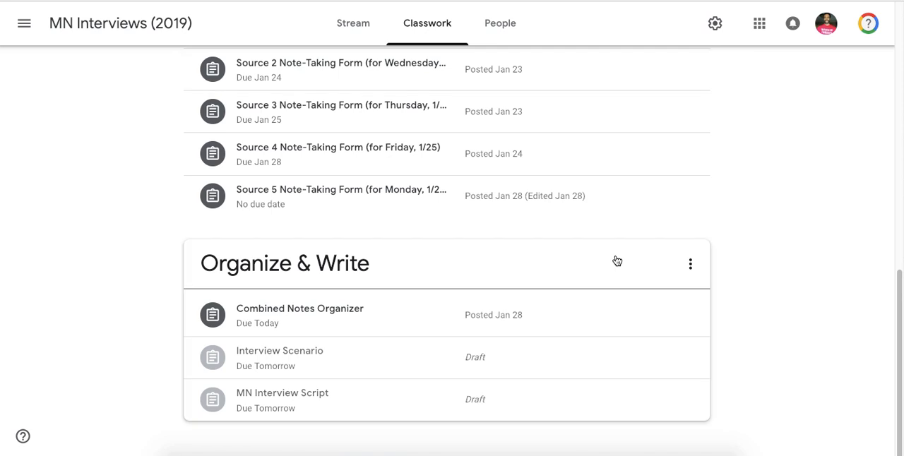
left_click(312, 324)
scroll(758, 326, "down", 3)
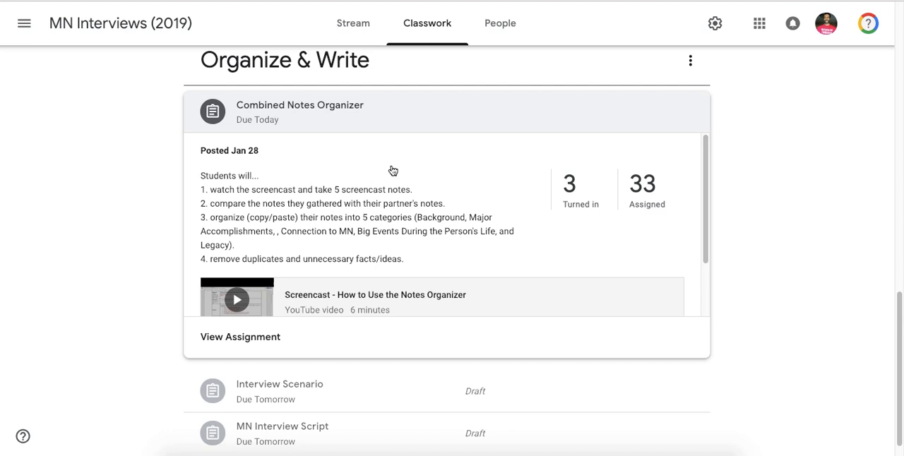
Step: Collapse Combined Notes Organizer and expand the draft Interview Scenario assignment
left_click(410, 126)
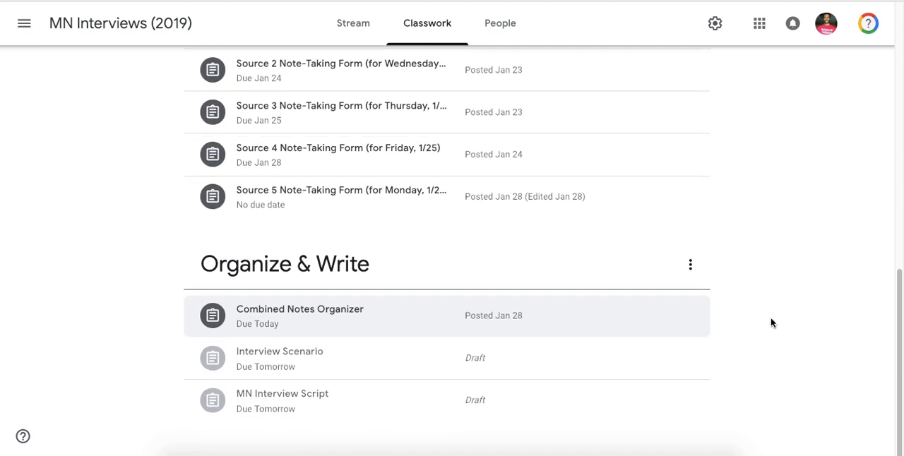
left_click(311, 361)
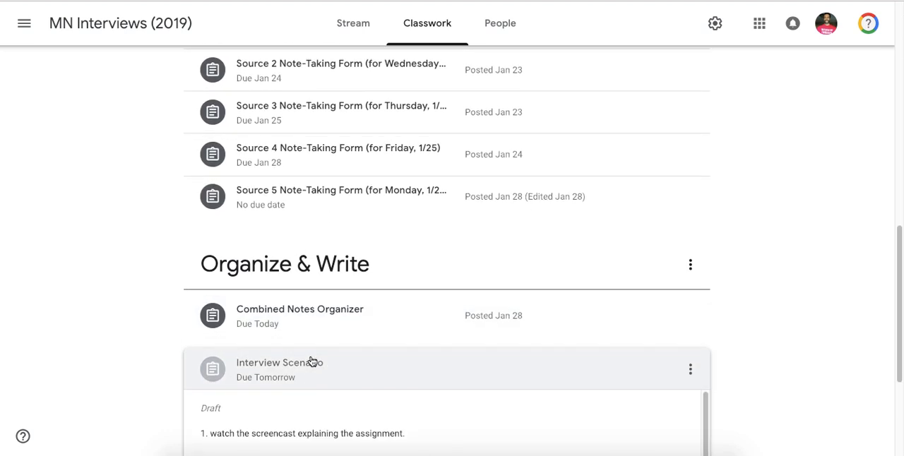
scroll(113, 128, "down", 3)
scroll(198, 141, "down", 3)
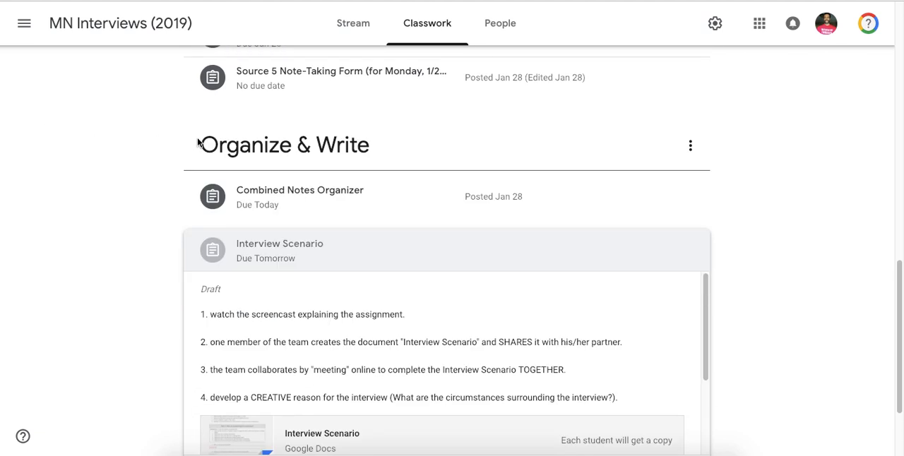
scroll(713, 230, "down", 5)
scroll(311, 229, "down", 1)
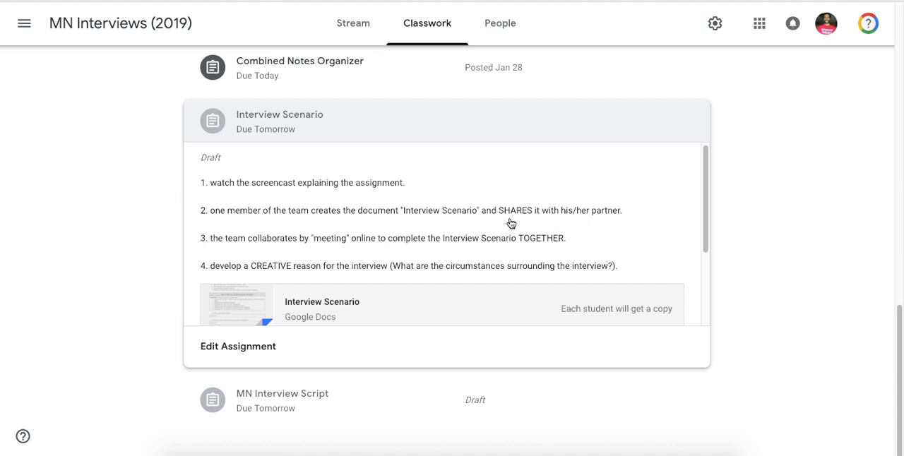
scroll(460, 240, "down", 1)
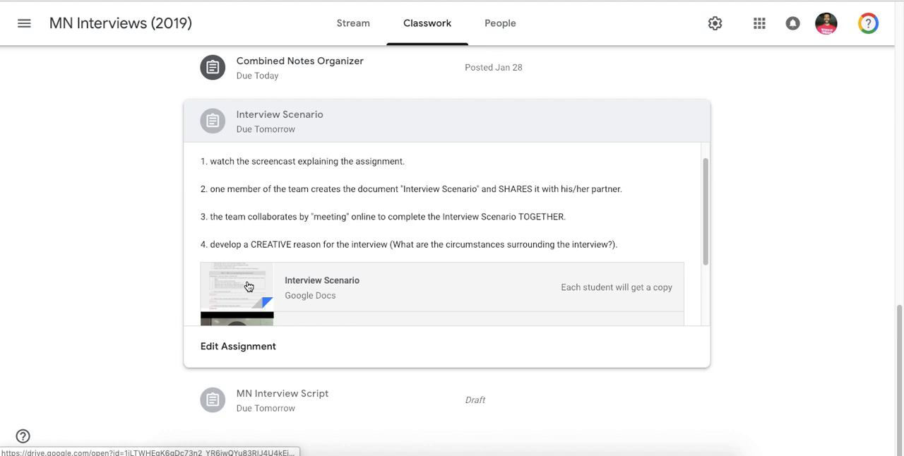
scroll(522, 204, "up", 1)
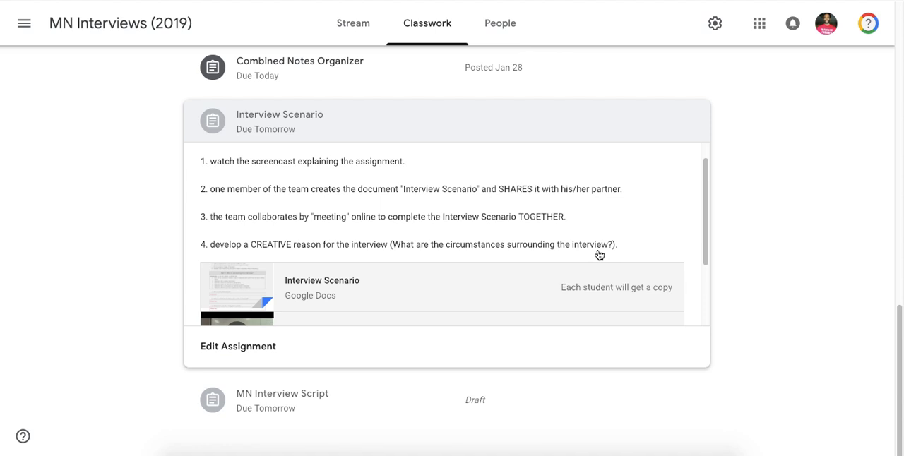
scroll(582, 255, "down", 1)
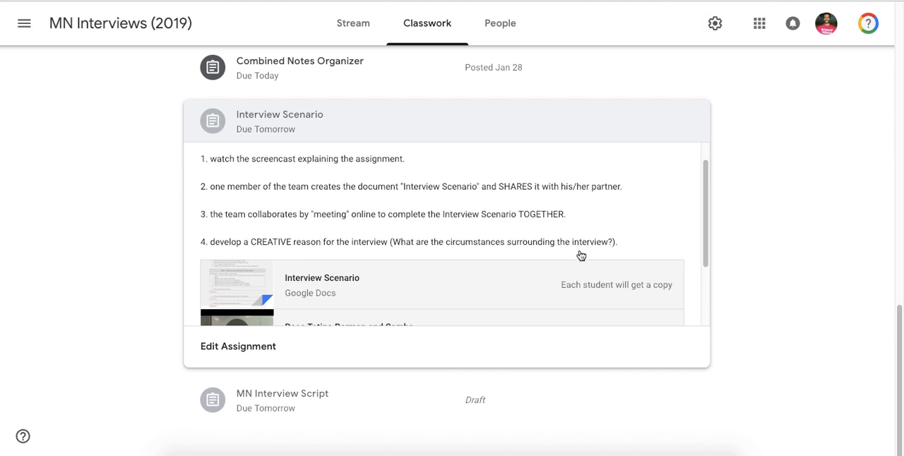
scroll(582, 255, "up", 1)
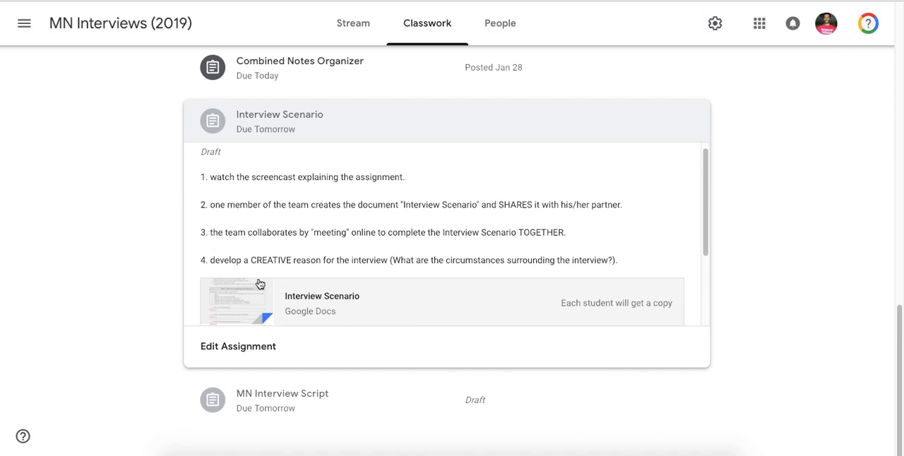
scroll(241, 293, "down", 1)
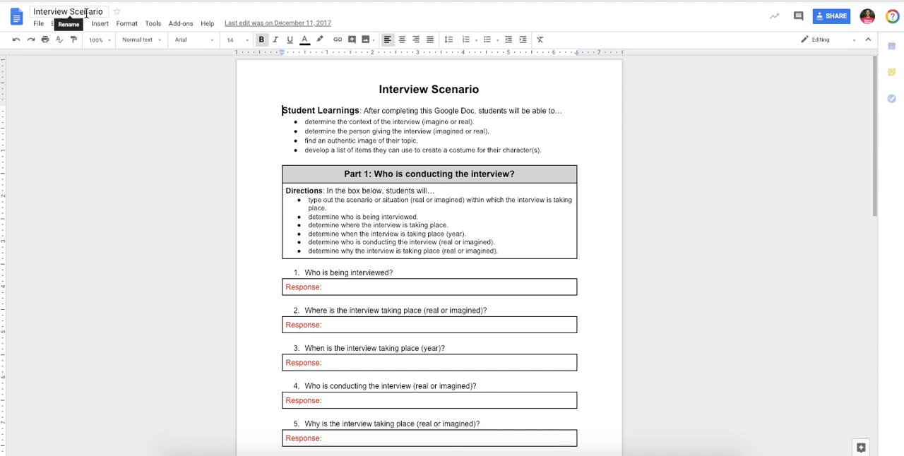
left_click(831, 17)
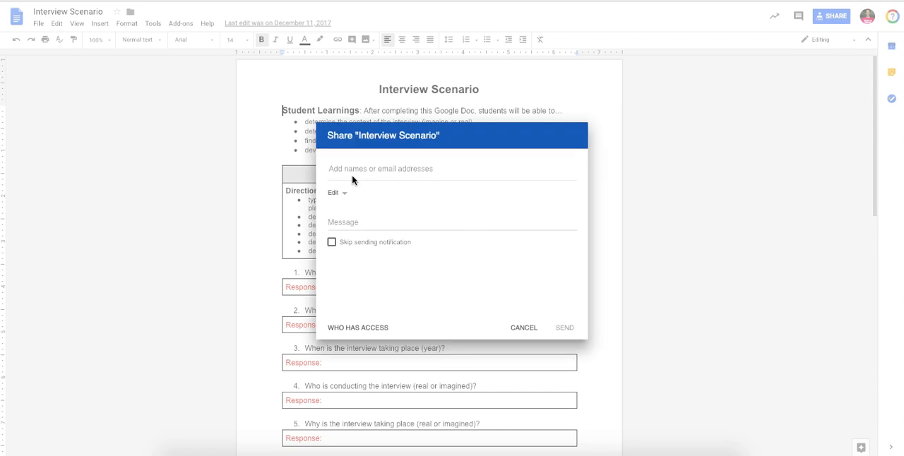
type("maud")
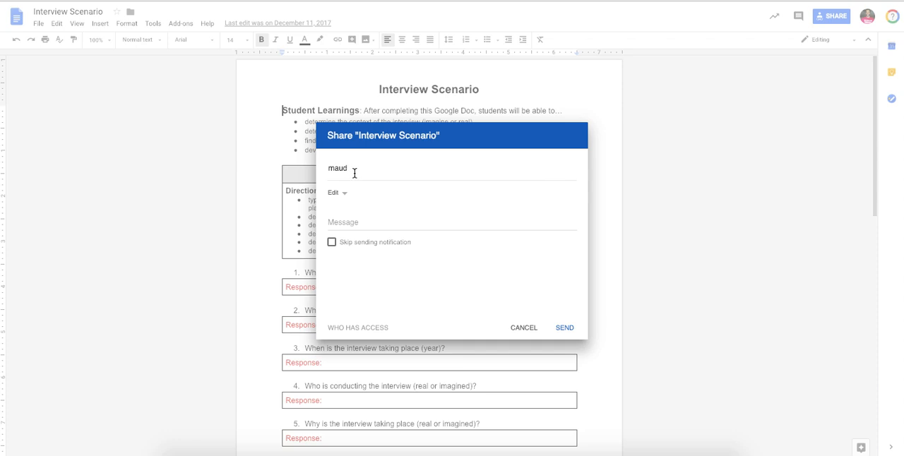
key("BackSpace")
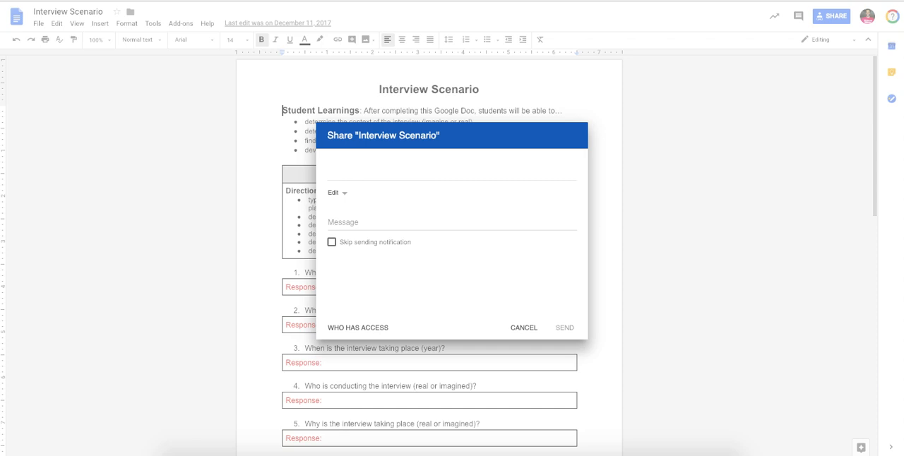
left_click(523, 327)
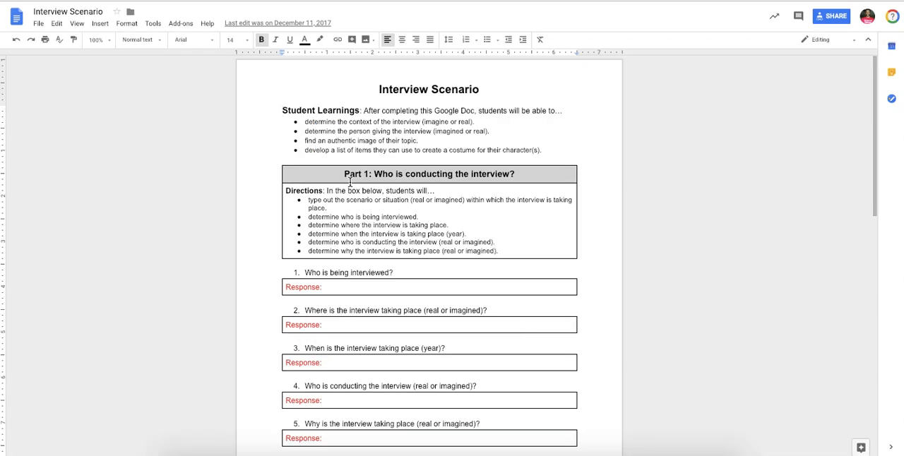
left_click(835, 16)
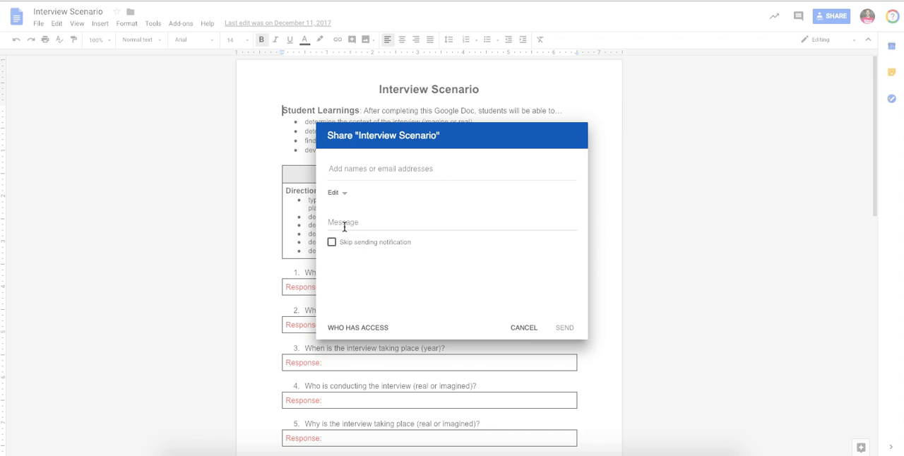
left_click(338, 193)
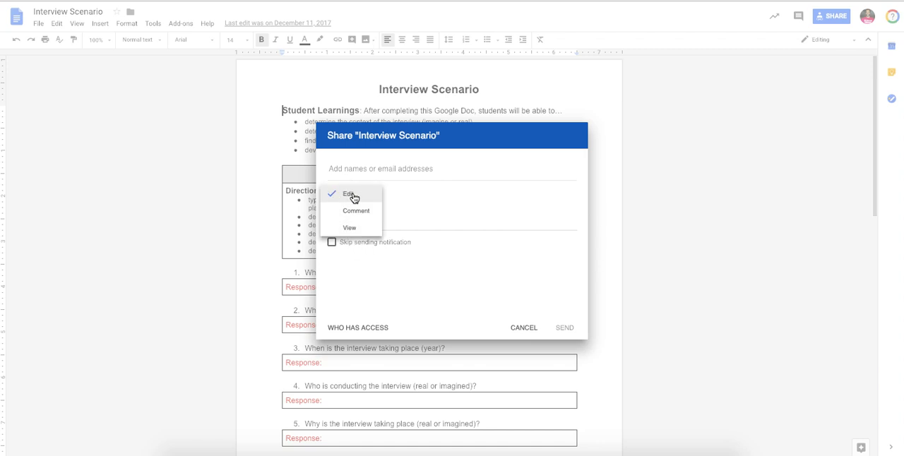
left_click(347, 195)
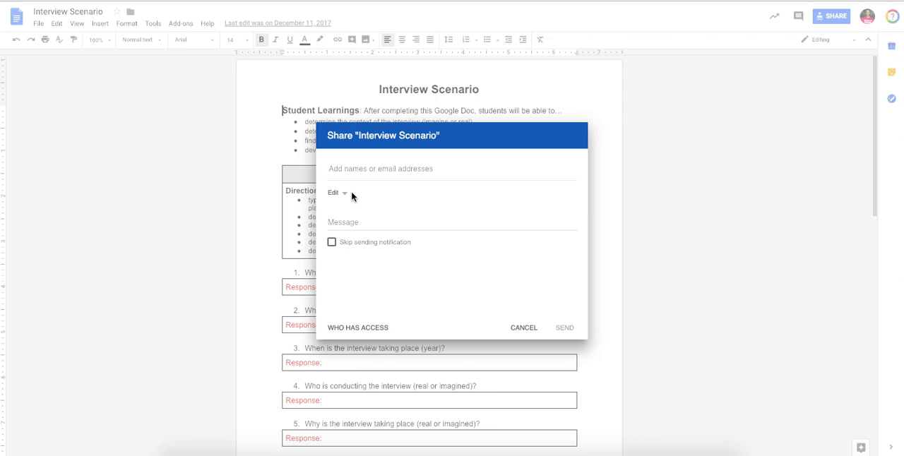
left_click(523, 328)
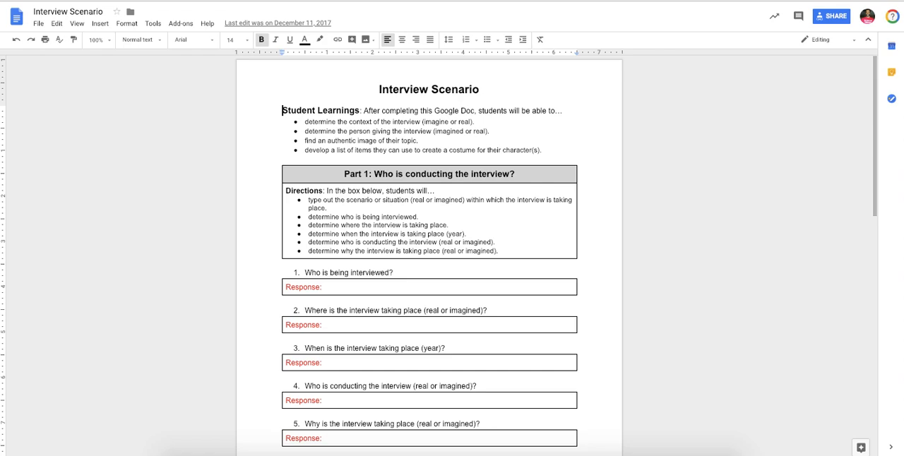
Step: Zoom the document to 200% and highlight the first Student Learnings goal and its word 'real'
left_click(95, 39)
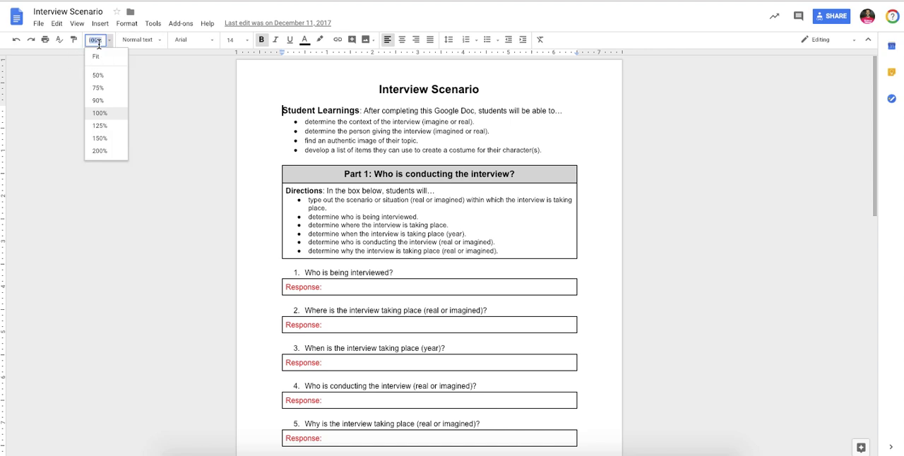
left_click(101, 152)
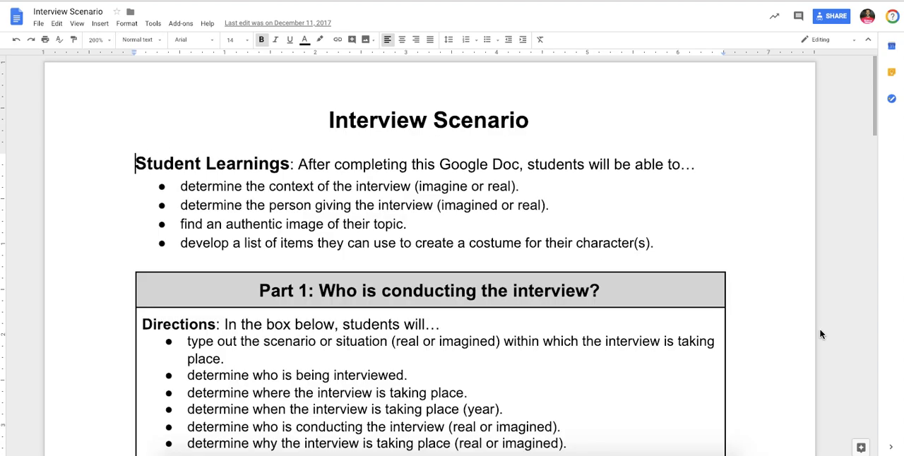
scroll(730, 319, "down", 2)
scroll(730, 319, "down", 1)
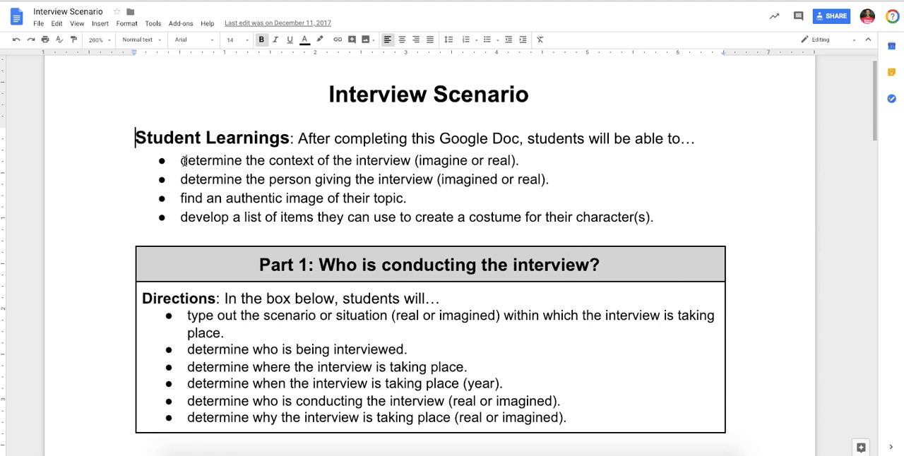
left_click_drag(181, 161, 531, 164)
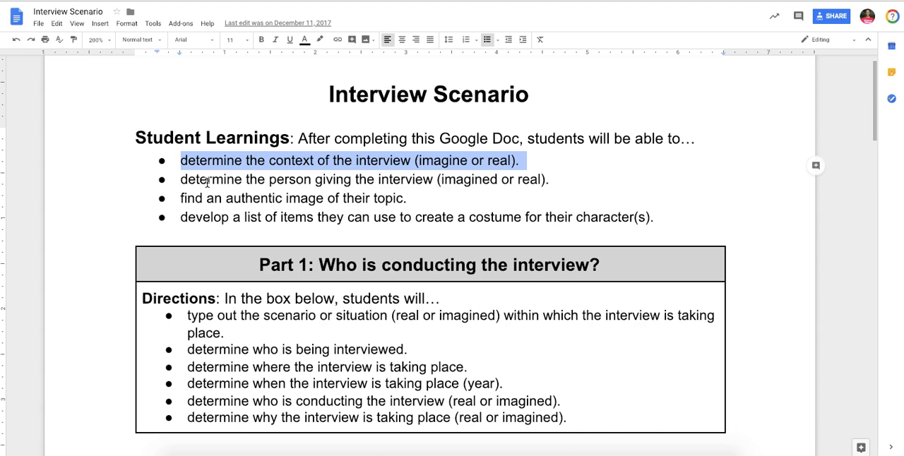
left_click(486, 161)
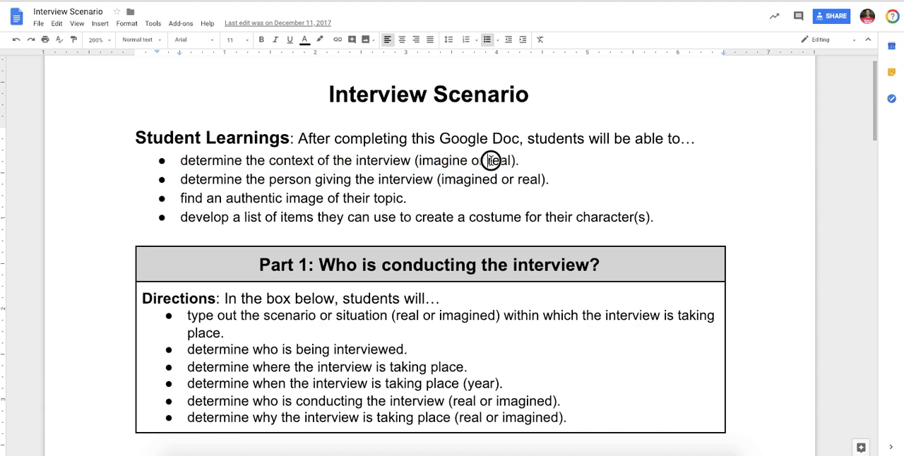
double_click(495, 161)
left_click(312, 178)
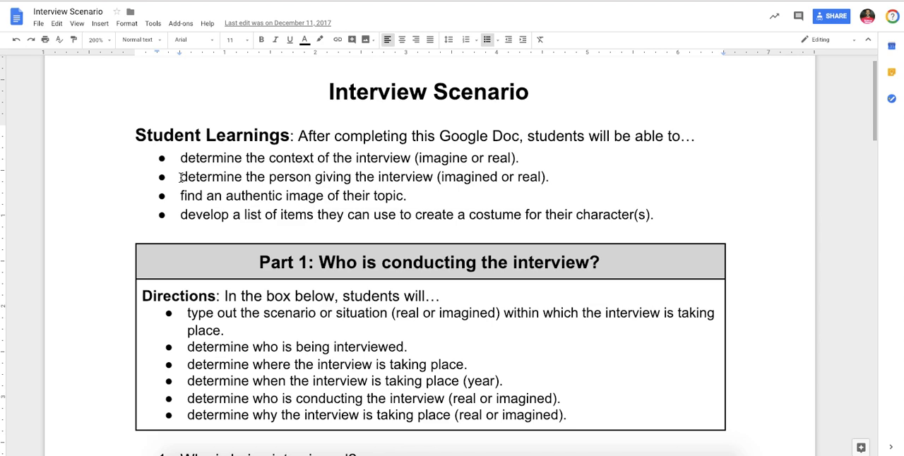
Step: Highlight the interviewer, authentic-image and costume-list learning goals in turn
left_click_drag(182, 178, 445, 178)
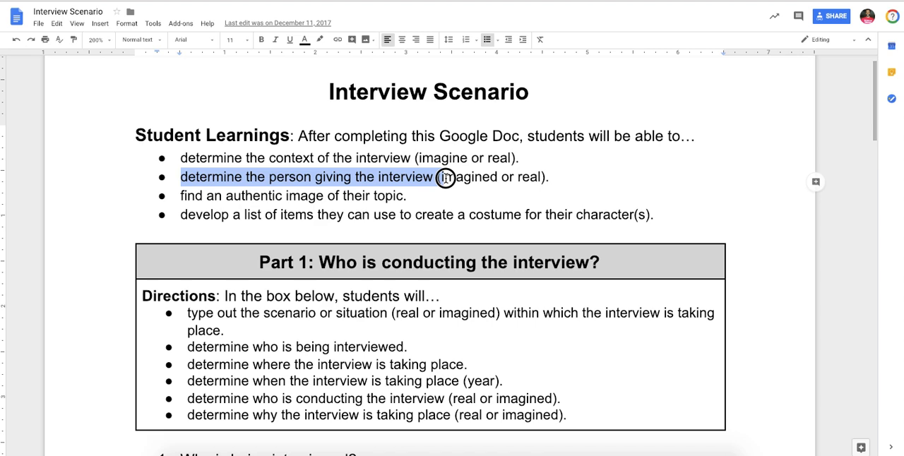
left_click(192, 197)
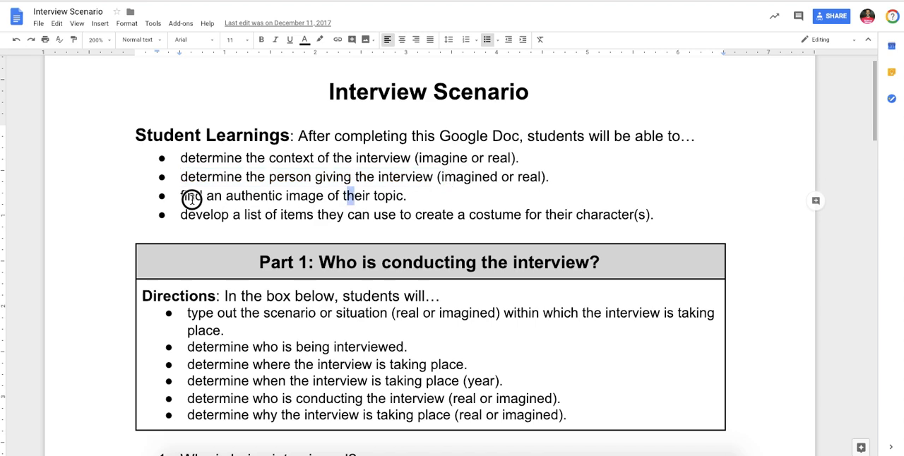
left_click_drag(180, 196, 402, 197)
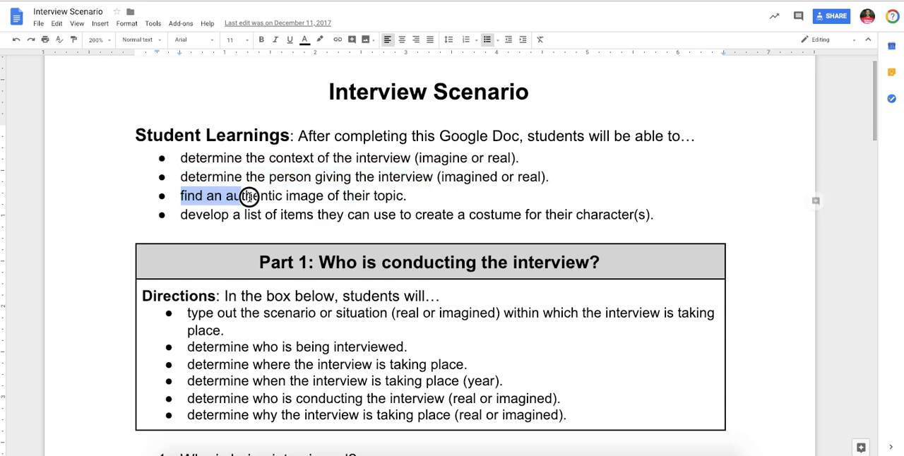
scroll(338, 260, "down", 3)
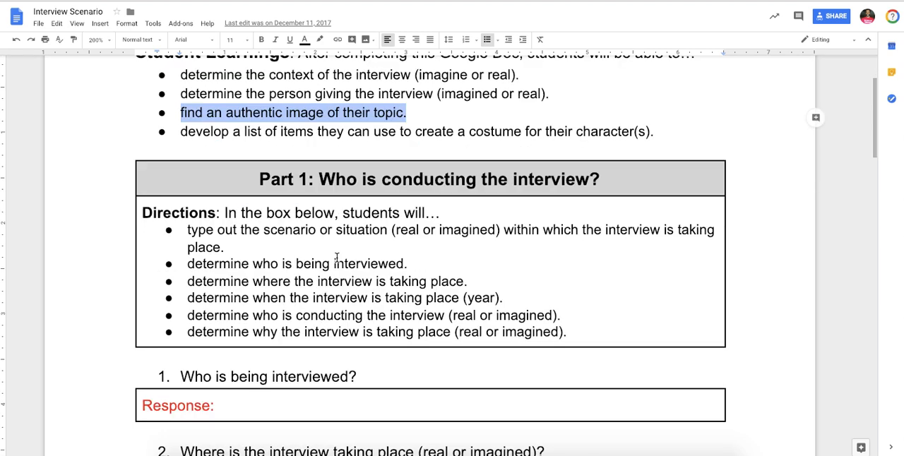
scroll(338, 251, "up", 3)
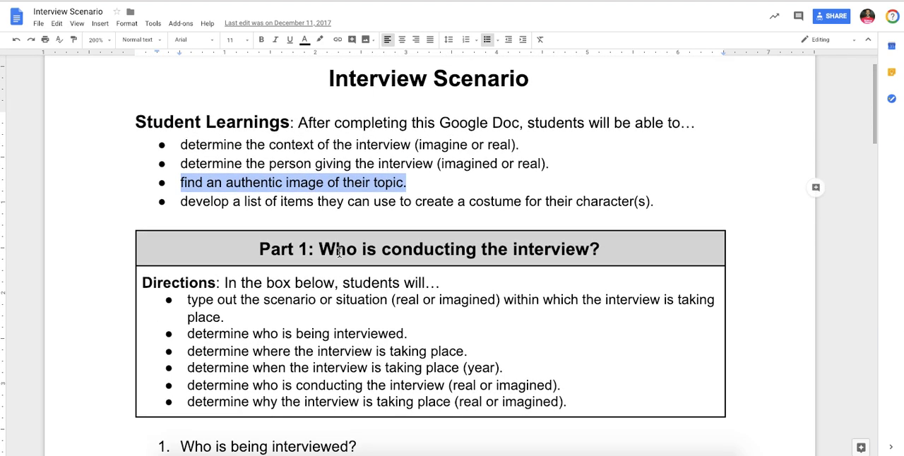
left_click(271, 185)
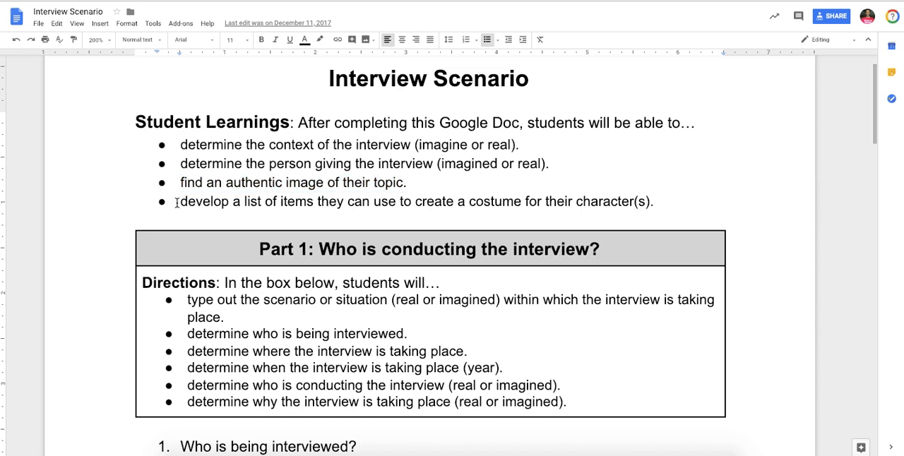
left_click_drag(180, 202, 664, 208)
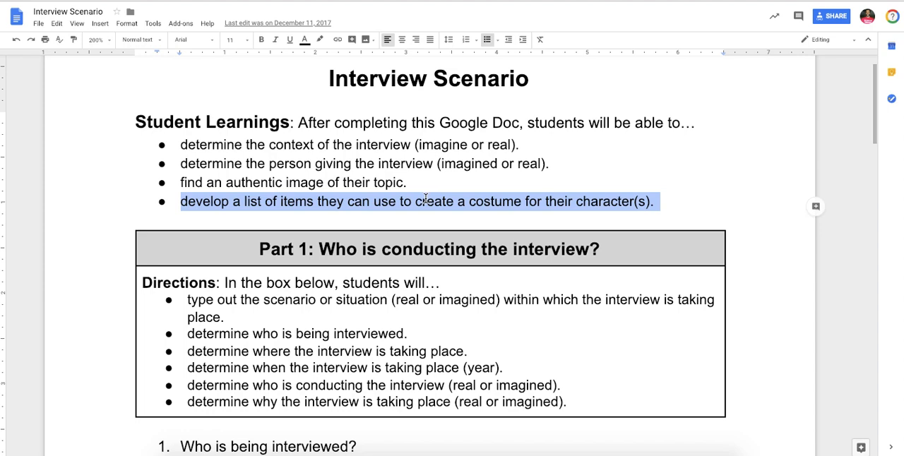
Step: Correct goal one to read 'imagined or real' by adding the missing d
left_click(464, 147)
type("d")
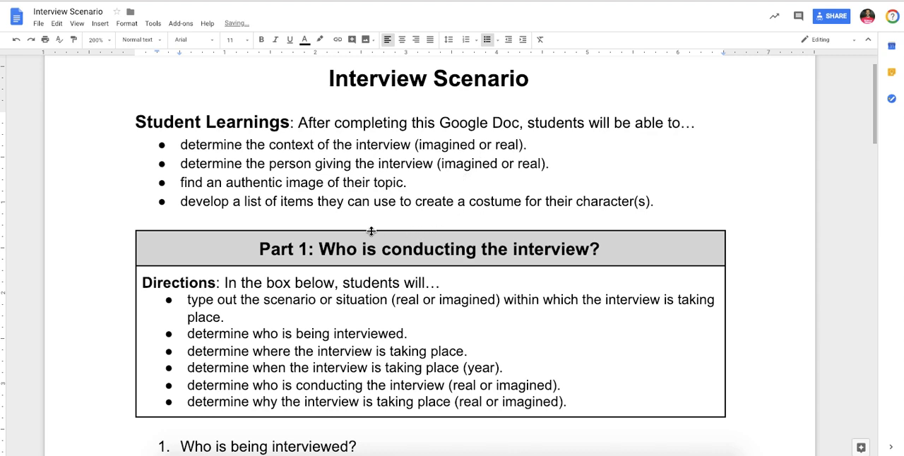
left_click(411, 202)
scroll(404, 243, "down", 3)
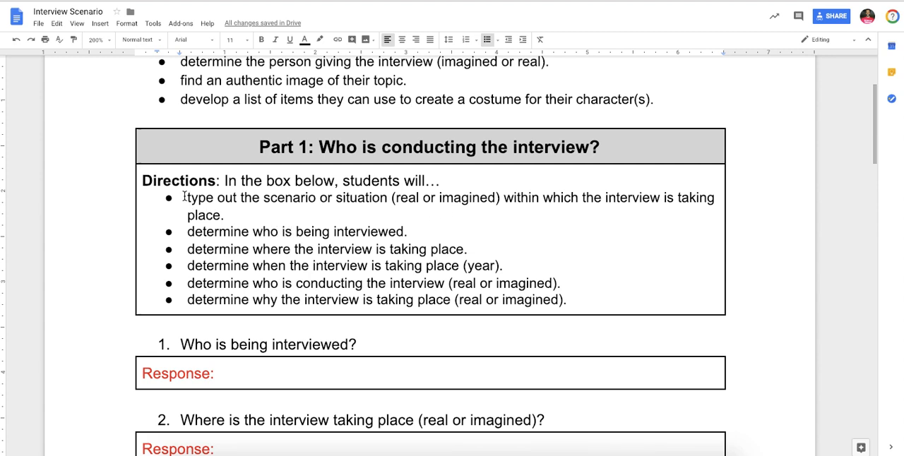
left_click_drag(185, 197, 233, 215)
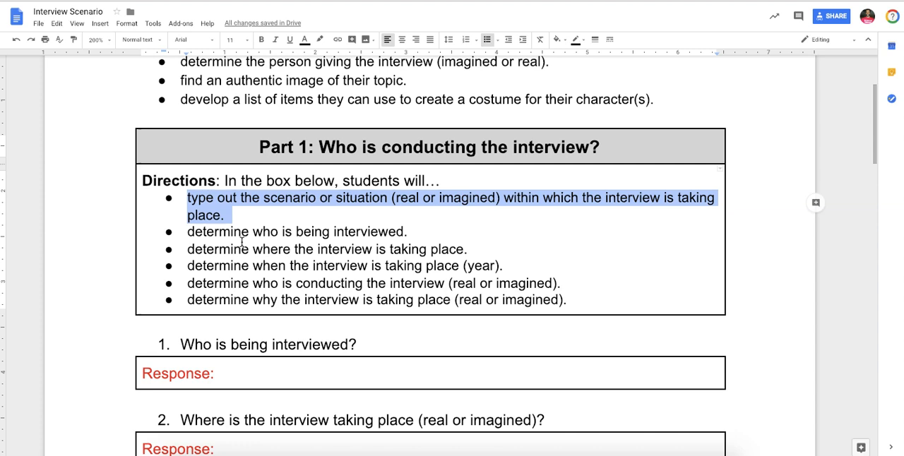
left_click(264, 204)
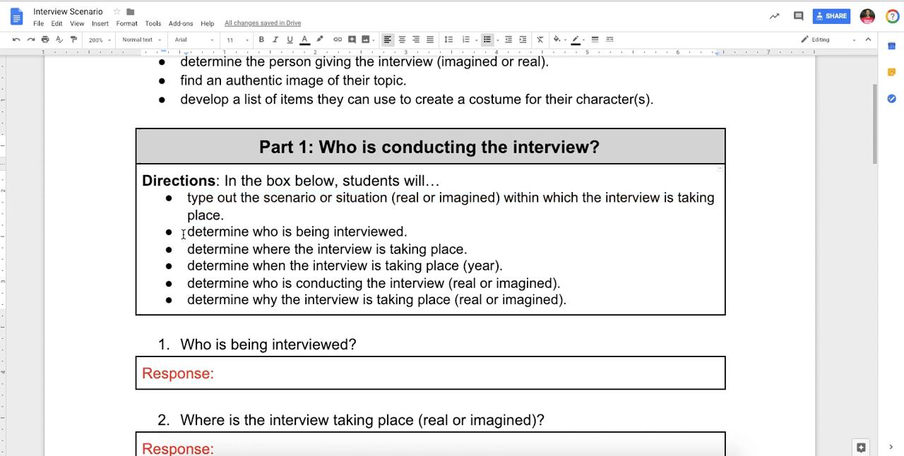
left_click_drag(186, 231, 417, 231)
left_click(282, 249)
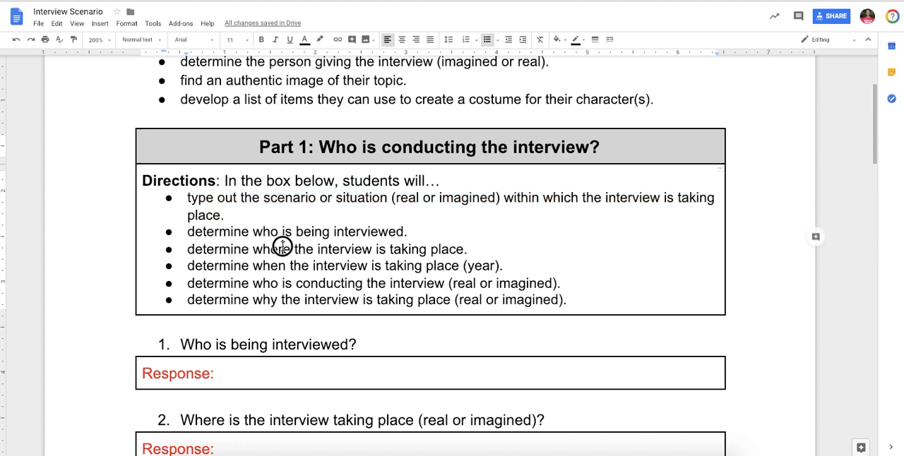
left_click_drag(187, 249, 468, 249)
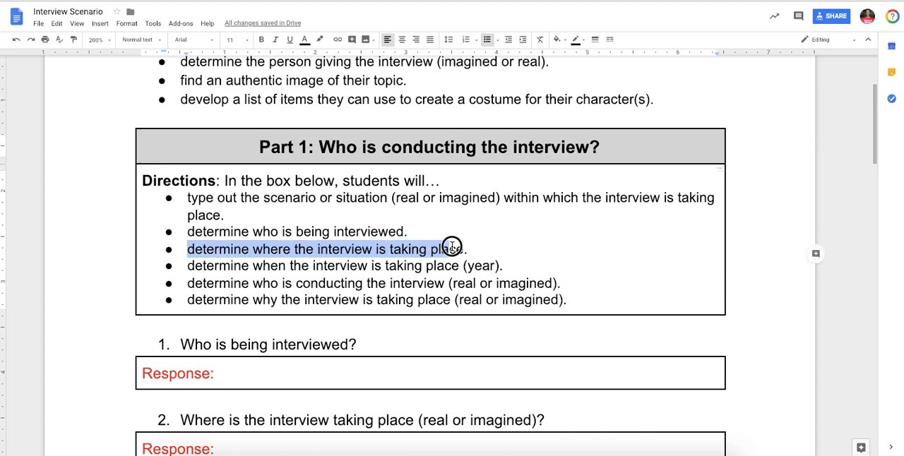
left_click(261, 276)
left_click_drag(187, 266, 523, 267)
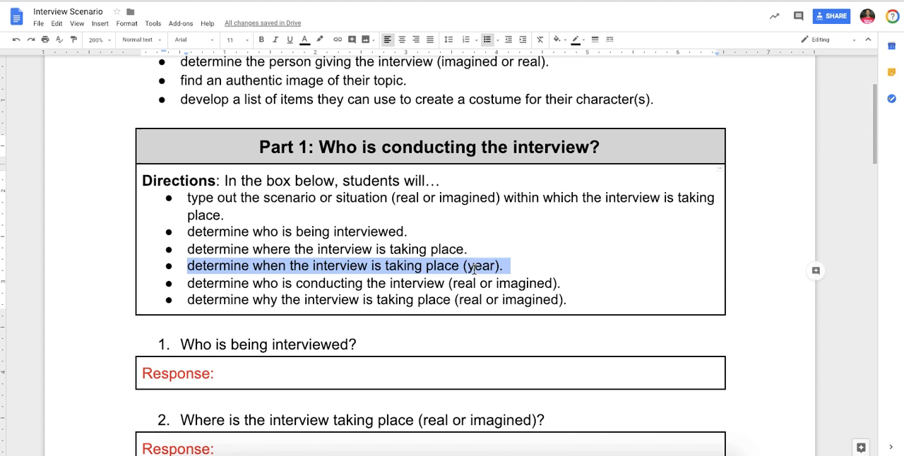
left_click(474, 268)
scroll(466, 274, "down", 1)
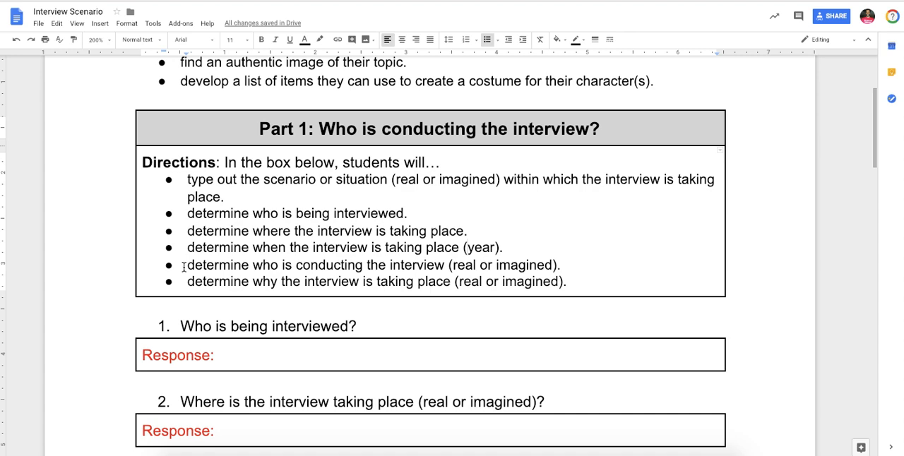
left_click_drag(183, 266, 567, 265)
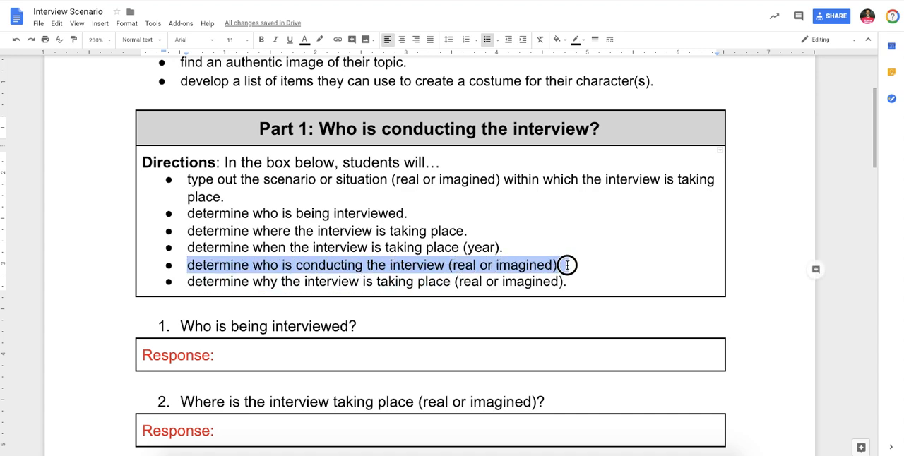
left_click(230, 265)
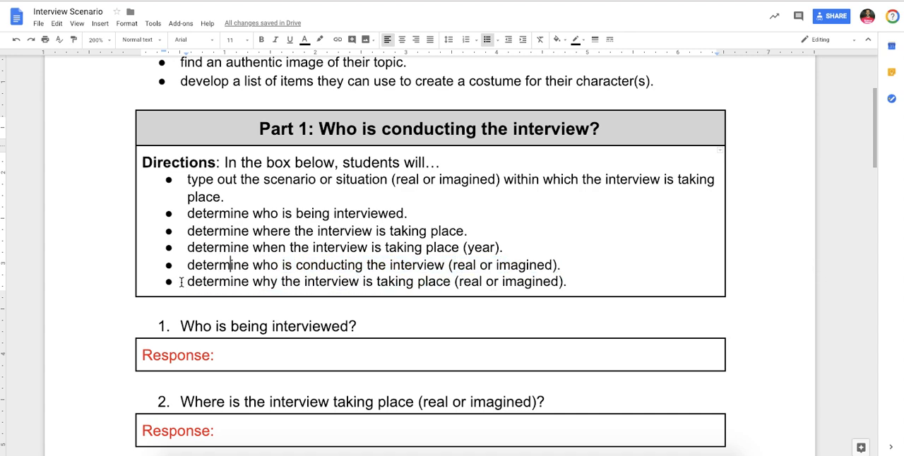
left_click_drag(182, 282, 576, 285)
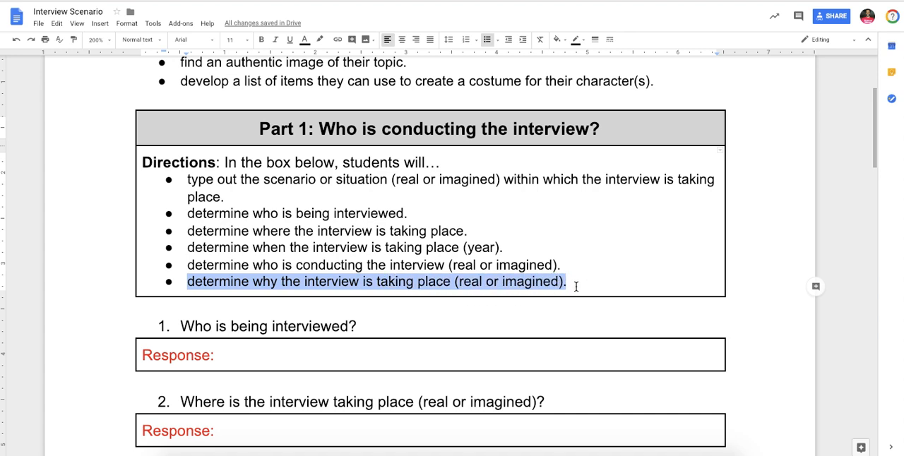
left_click(405, 281)
scroll(379, 293, "down", 3)
scroll(379, 293, "down", 2)
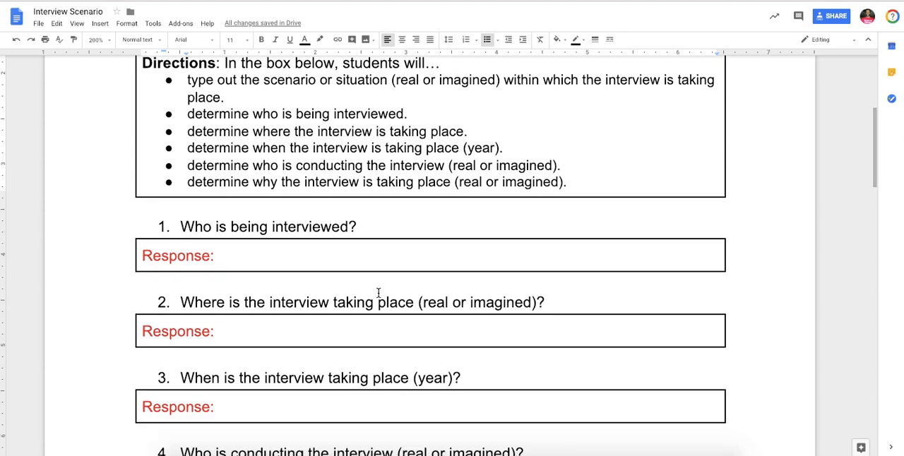
scroll(376, 293, "down", 1)
scroll(375, 293, "down", 1)
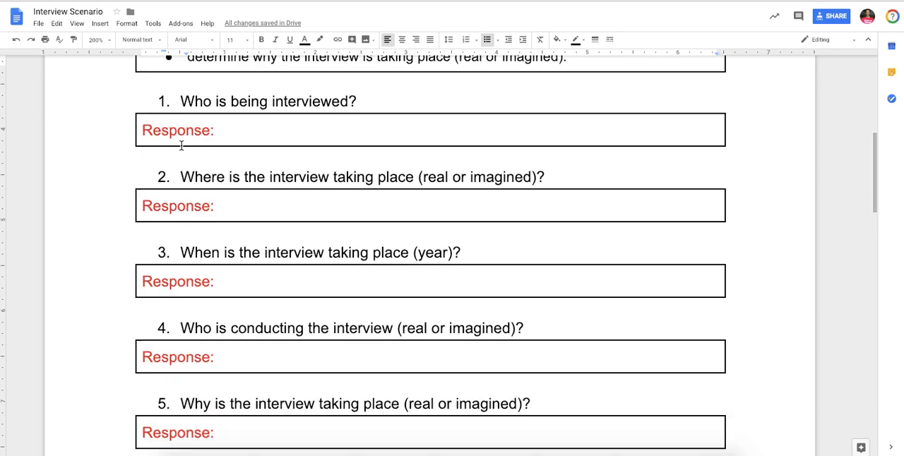
Step: Highlight the Response label in each of the five interview-question answer boxes
left_click_drag(219, 130, 138, 130)
left_click(219, 206)
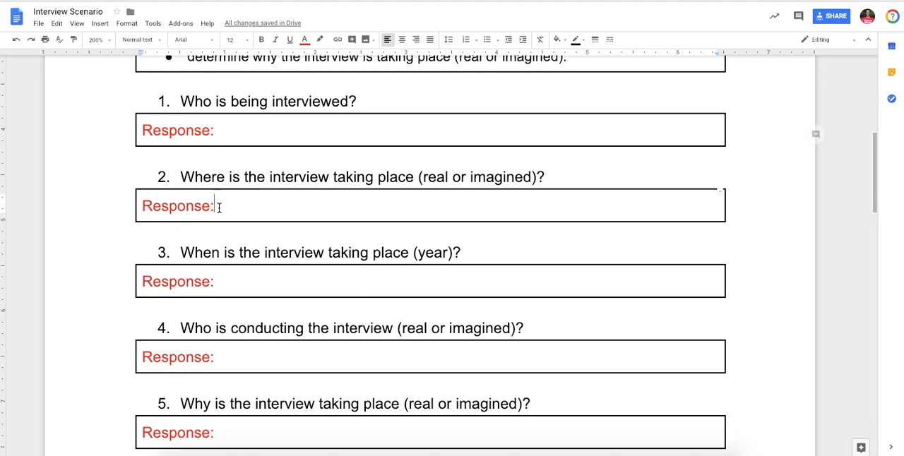
left_click_drag(215, 205, 137, 205)
left_click(223, 282)
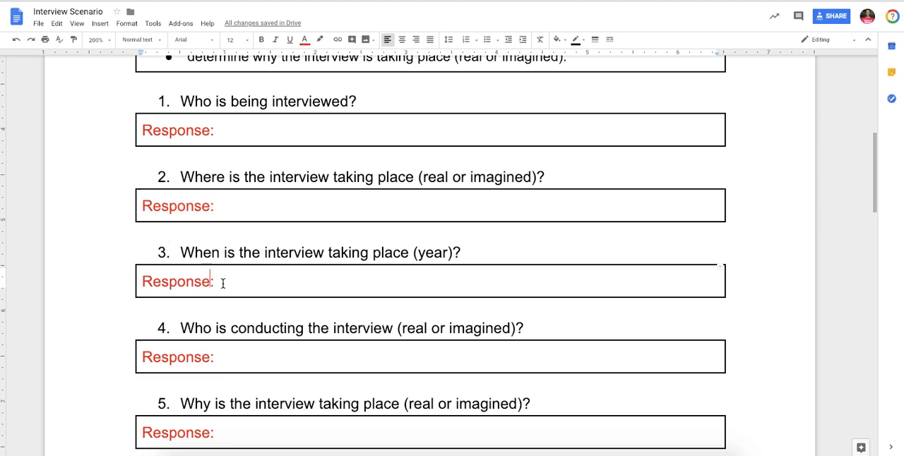
left_click_drag(215, 281, 137, 281)
scroll(233, 276, "down", 3)
left_click(222, 252)
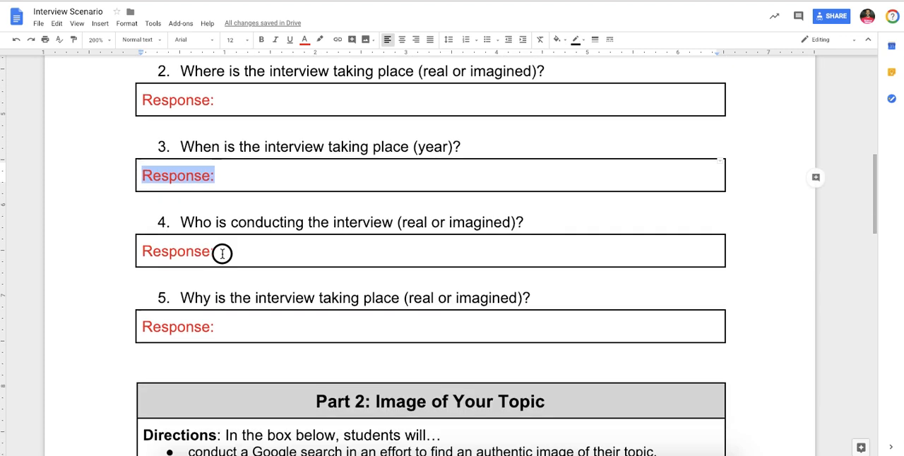
left_click_drag(222, 252, 138, 252)
left_click(222, 328)
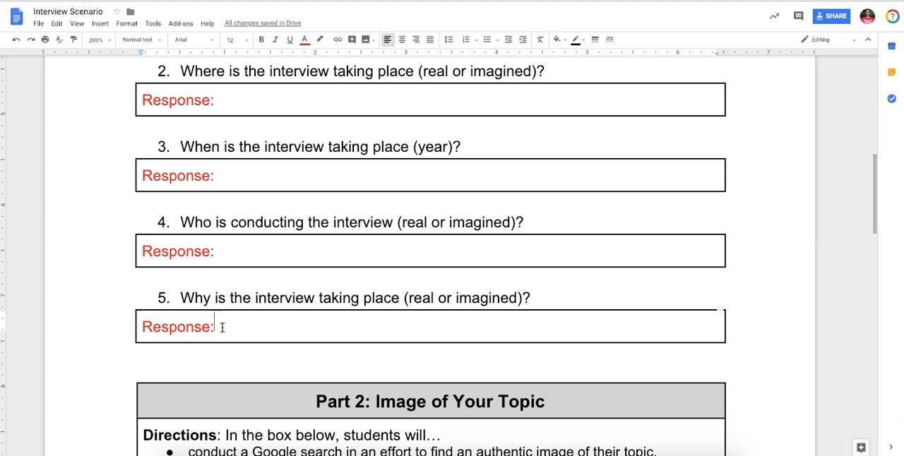
left_click_drag(222, 327, 138, 327)
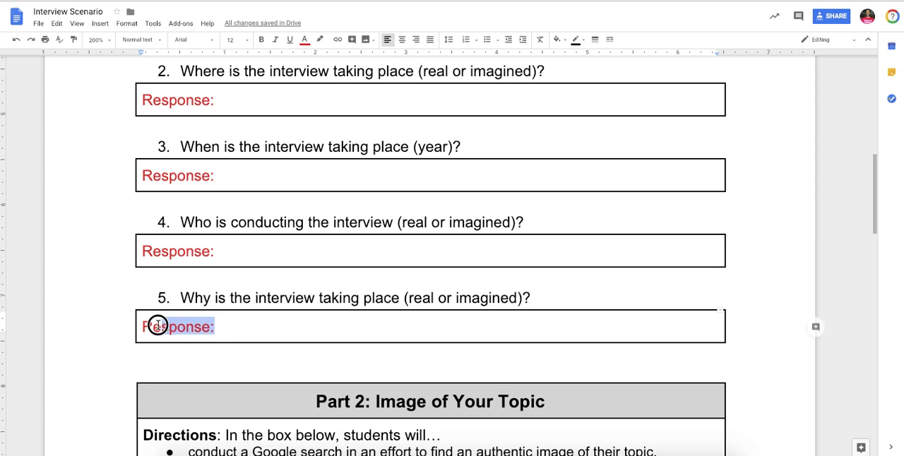
left_click(371, 315)
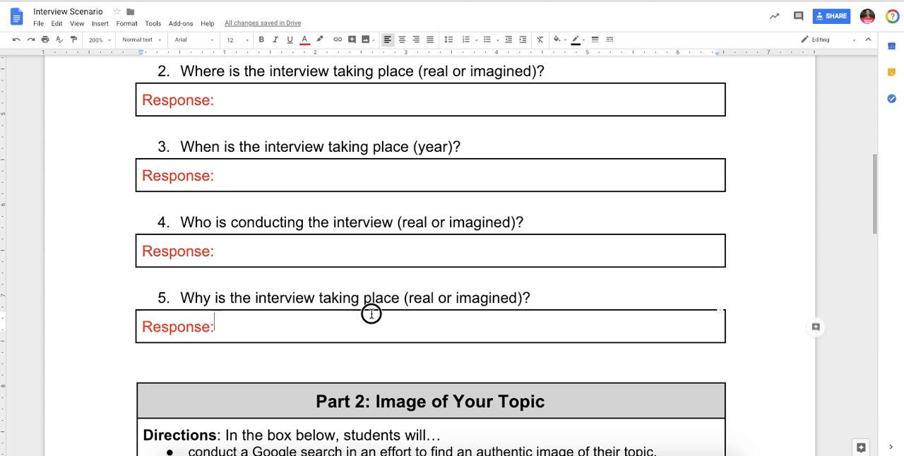
scroll(376, 317, "down", 10)
scroll(375, 317, "up", 1)
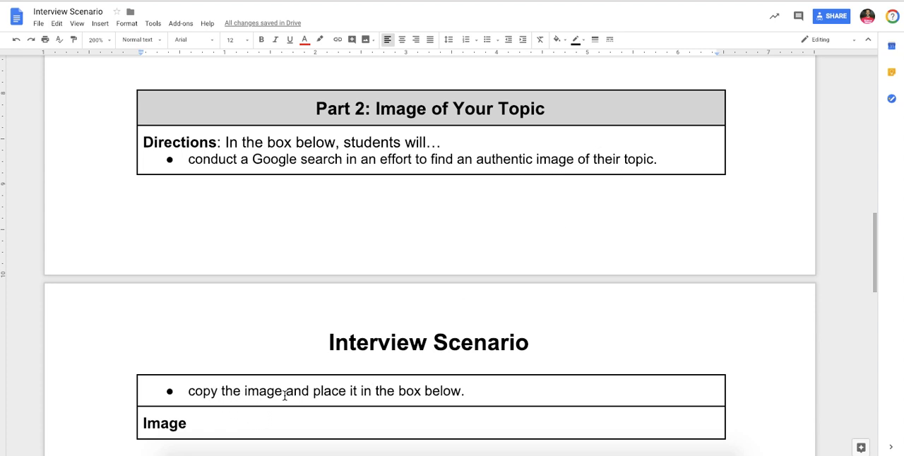
scroll(332, 393, "down", 4)
scroll(332, 393, "down", 1)
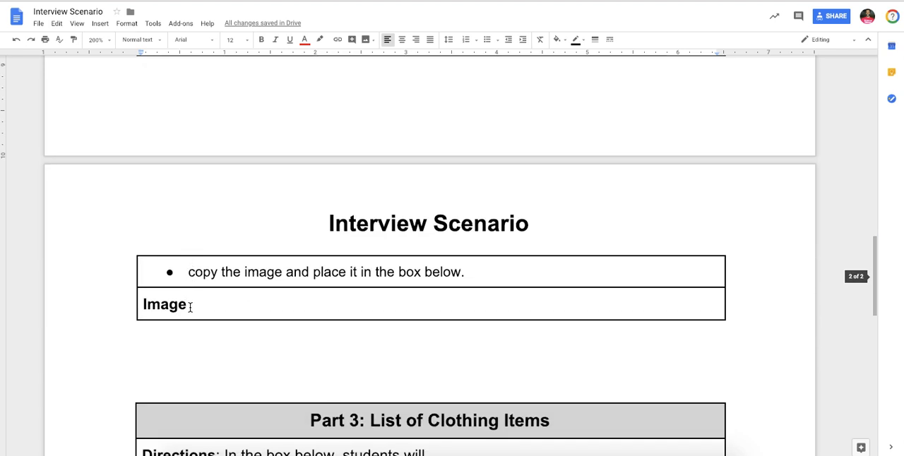
left_click_drag(190, 305, 146, 307)
Step: Bold the selected word Image, then deselect it before moving to Part 3
key("ctrl+b")
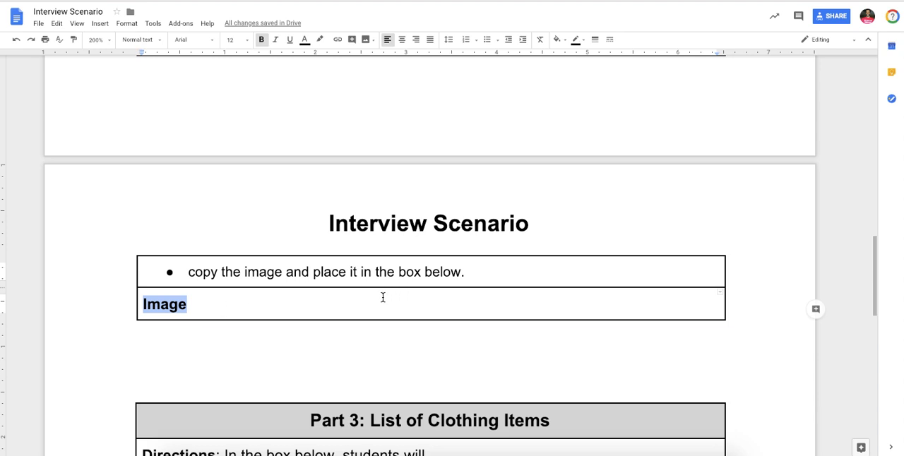
left_click(355, 300)
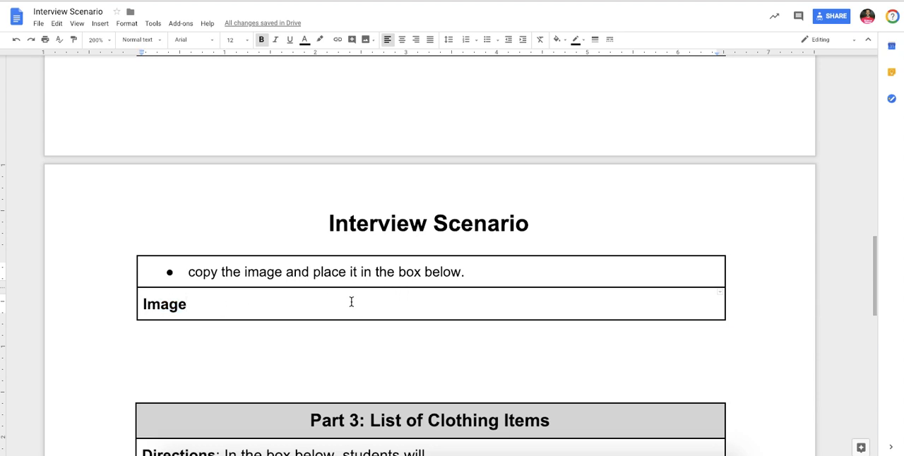
scroll(351, 302, "down", 4)
scroll(351, 302, "down", 4)
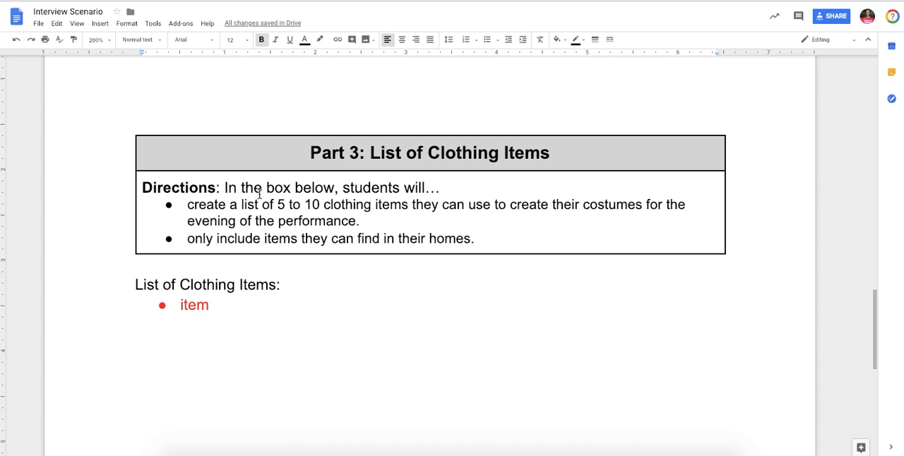
Step: Select 'In the box b' in Part 3's directions to reword them as 'Below, students will…'
left_click_drag(224, 187, 302, 185)
type("B")
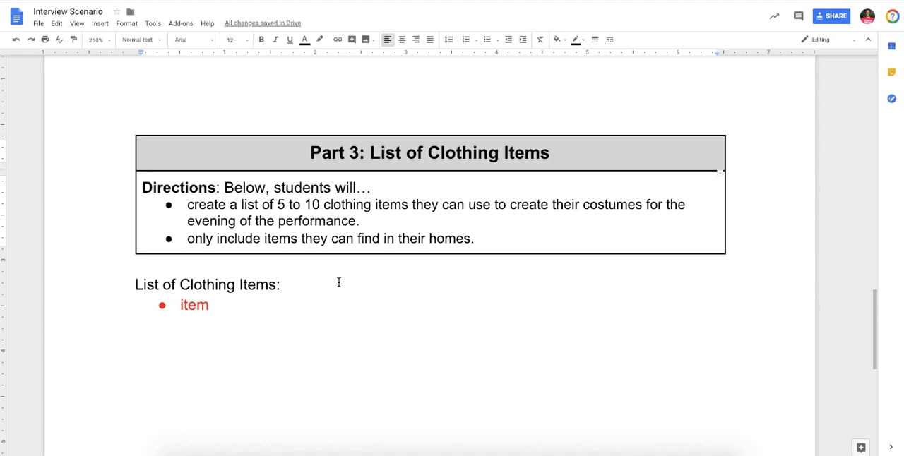
scroll(338, 283, "up", 5)
scroll(339, 283, "up", 5)
scroll(338, 282, "up", 5)
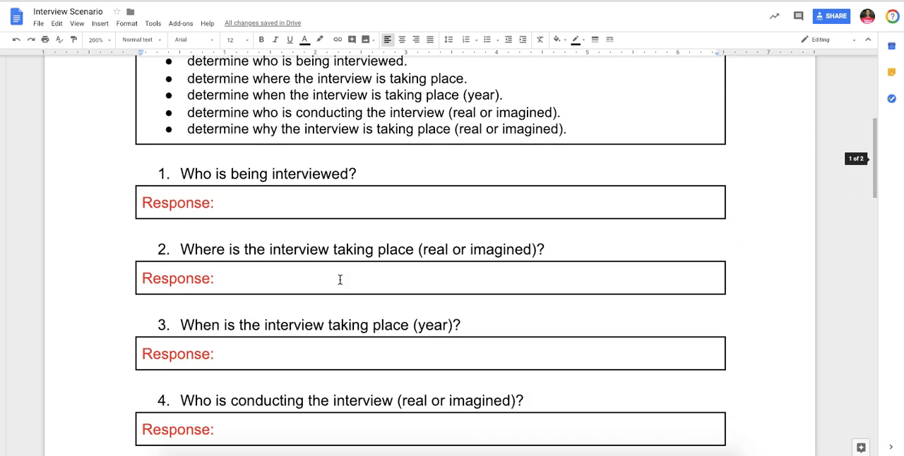
scroll(338, 282, "up", 5)
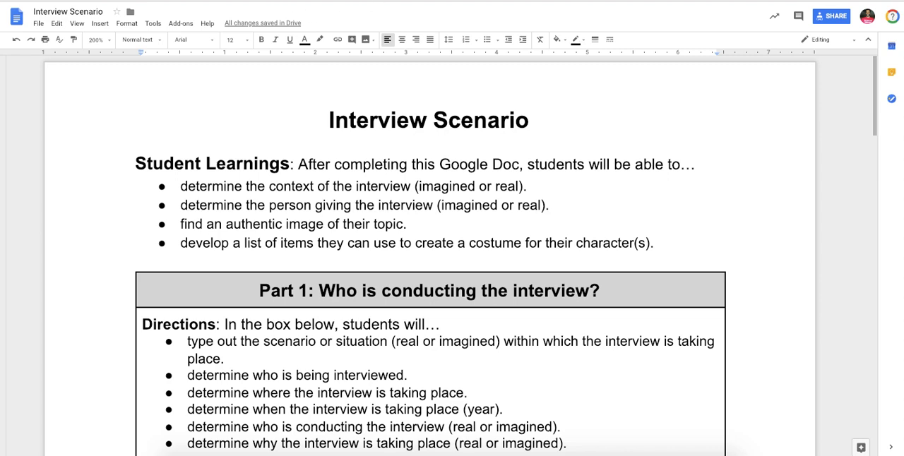
scroll(406, 219, "down", 3)
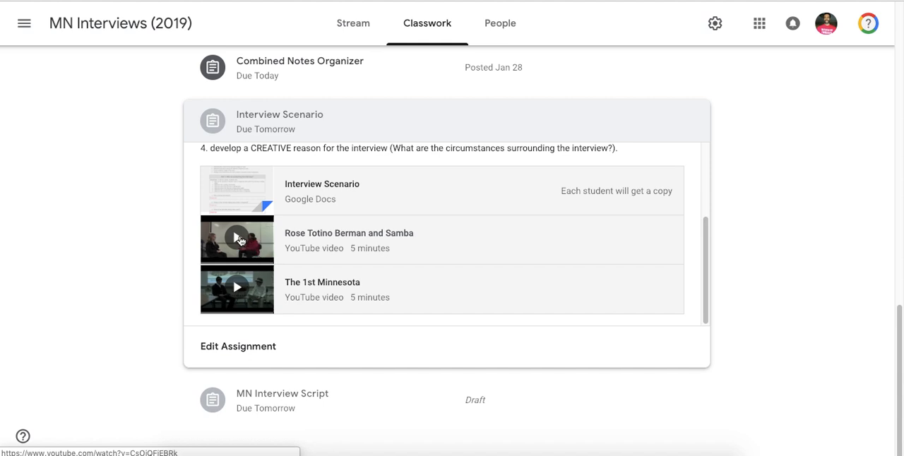
left_click(247, 244)
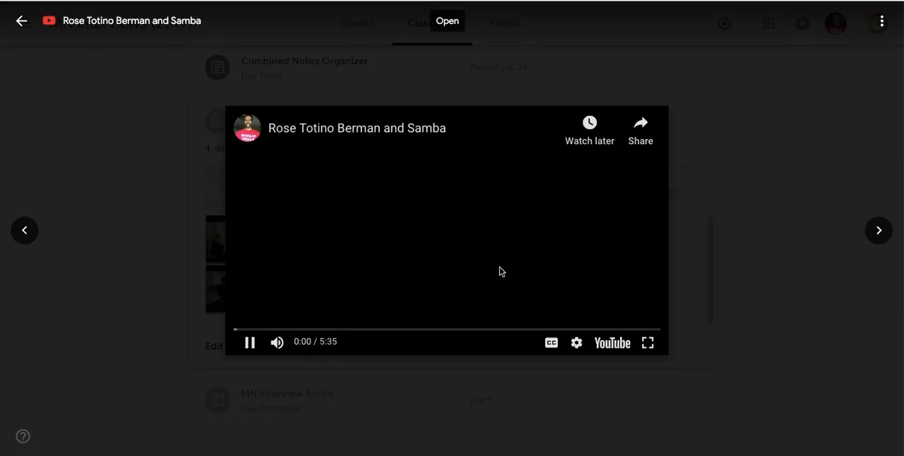
left_click(249, 343)
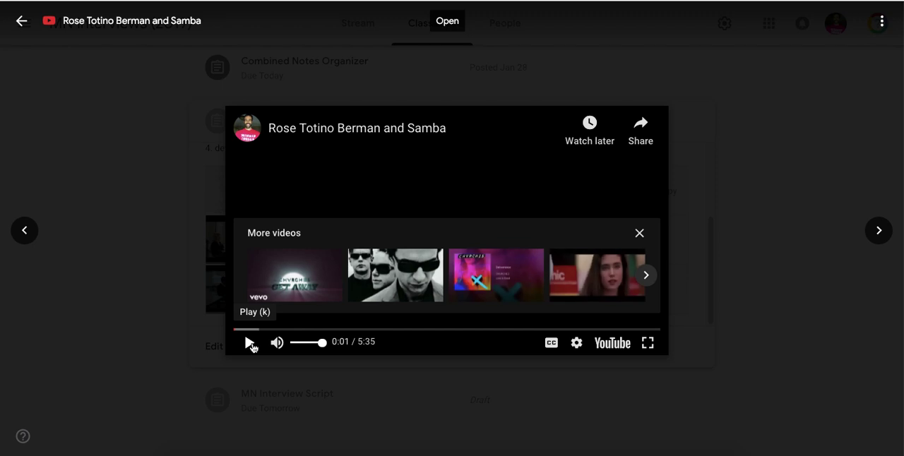
left_click(639, 233)
left_click(288, 330)
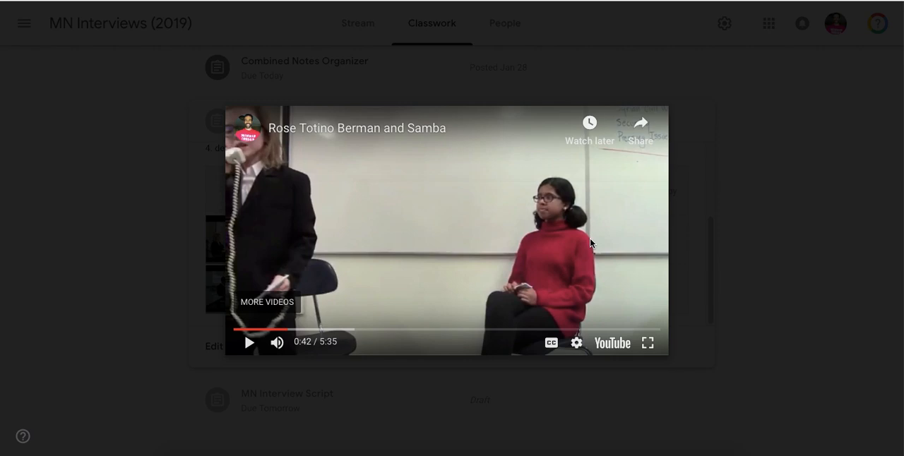
Step: Close the preview, play The 1st Minnesota interview video, pause it and skip to 0:23
left_click(21, 22)
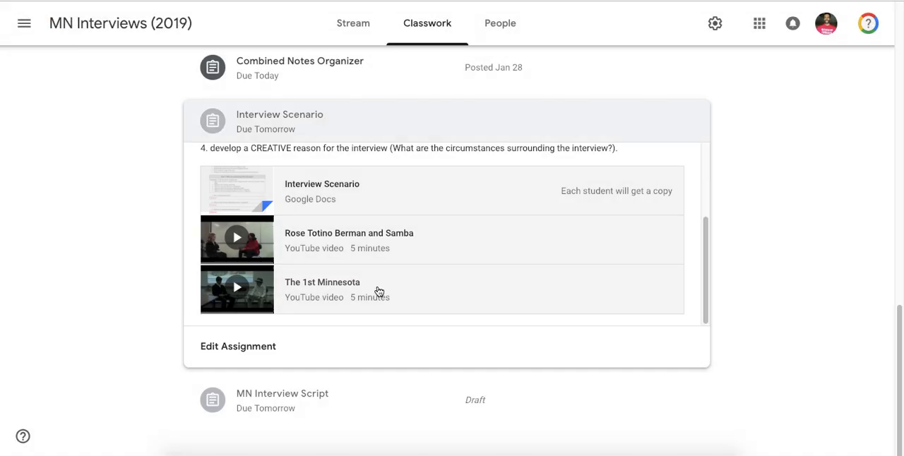
left_click(239, 292)
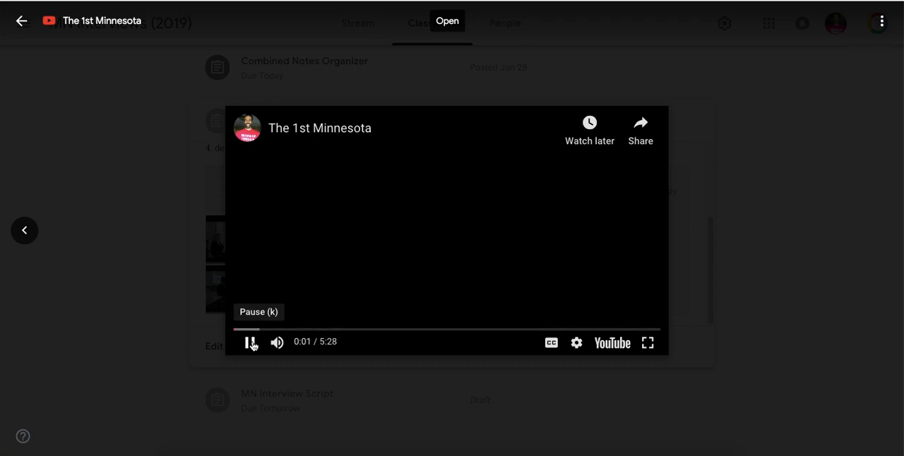
left_click(251, 344)
left_click(645, 235)
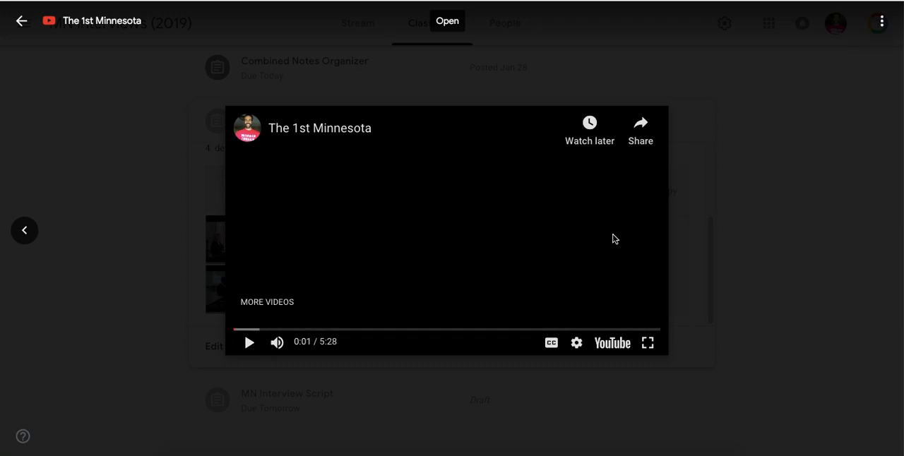
left_click(267, 329)
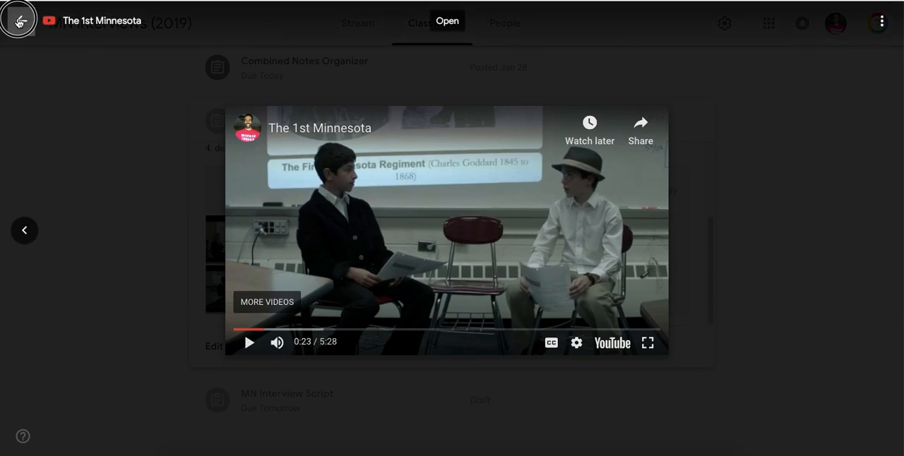
Step: Close the example video preview to return to the Interview Scenario assignment
left_click(20, 21)
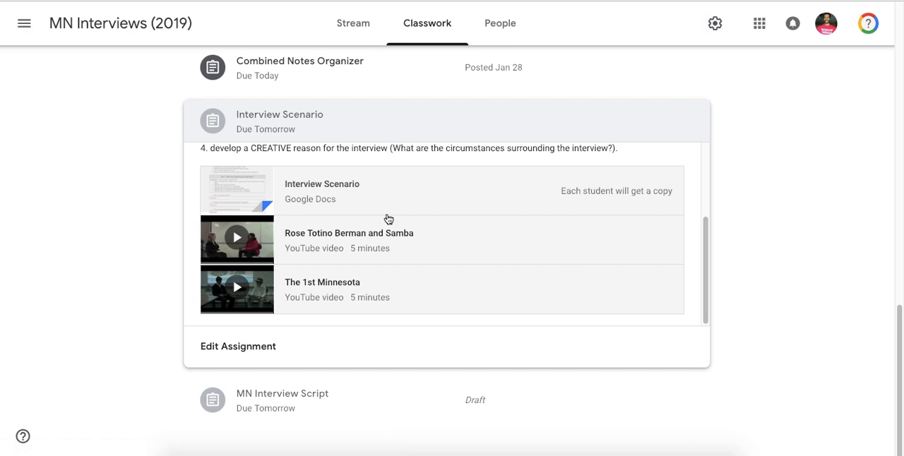
scroll(385, 219, "up", 1)
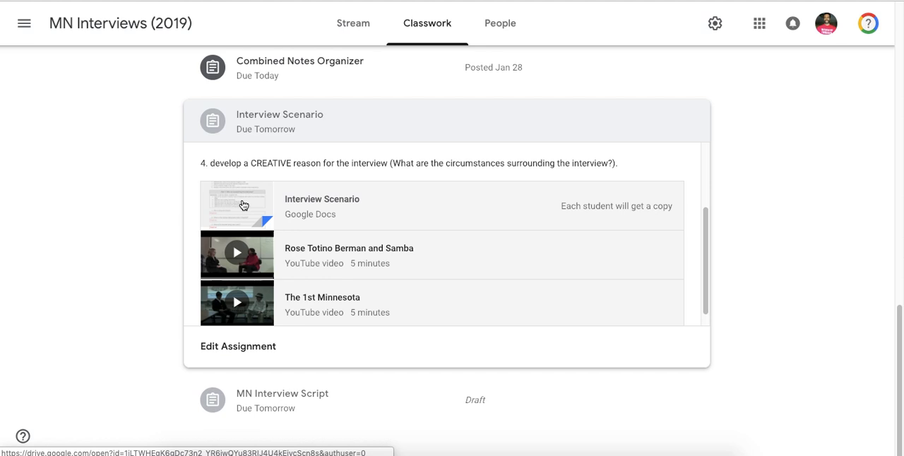
left_click(430, 123)
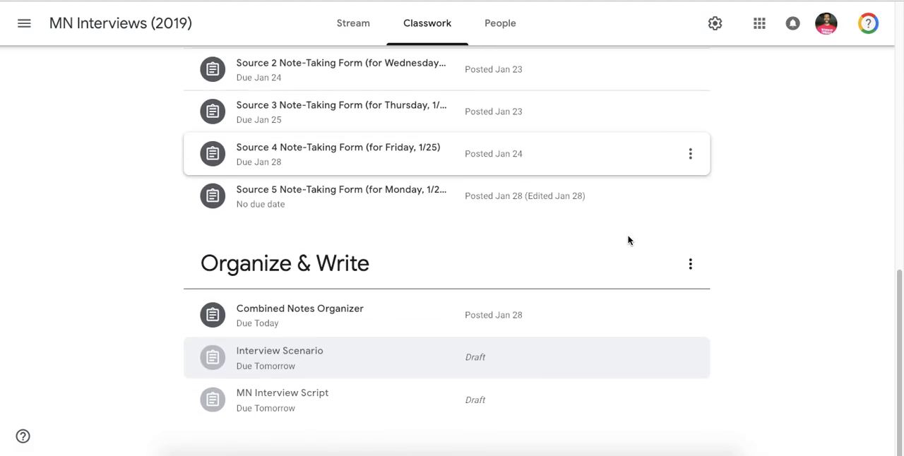
left_click(325, 397)
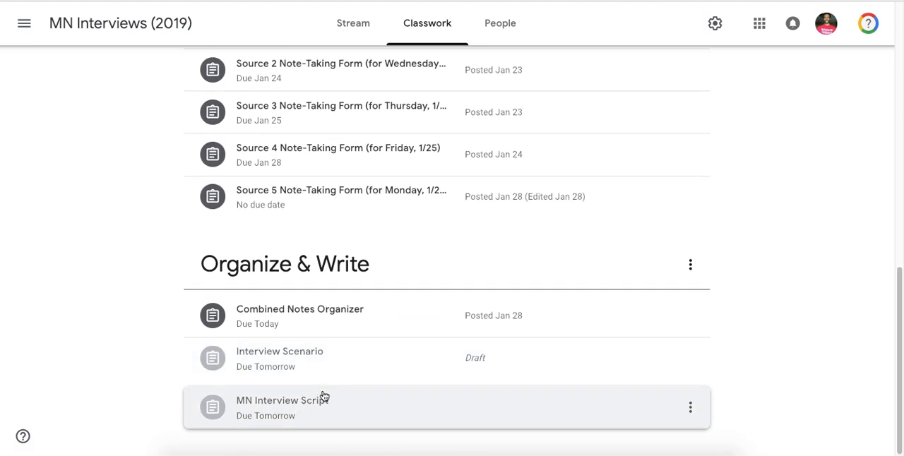
scroll(840, 304, "down", 4)
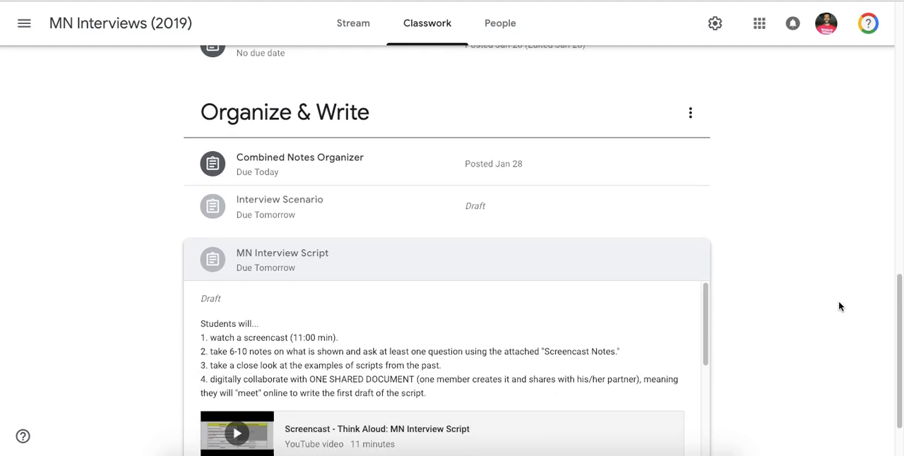
scroll(841, 304, "down", 4)
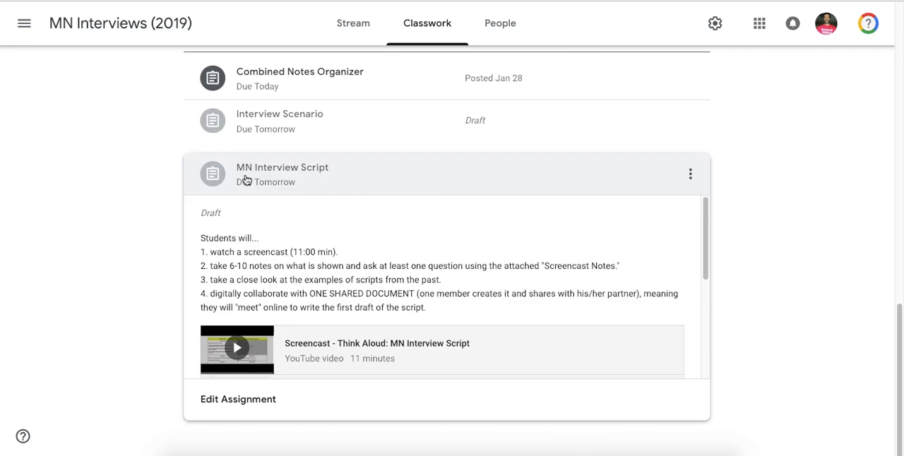
mouse_move(311, 260)
left_click(307, 181)
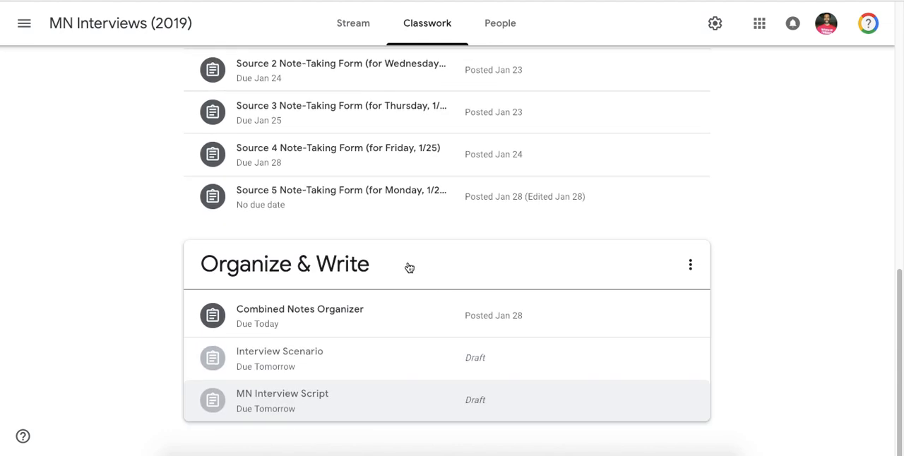